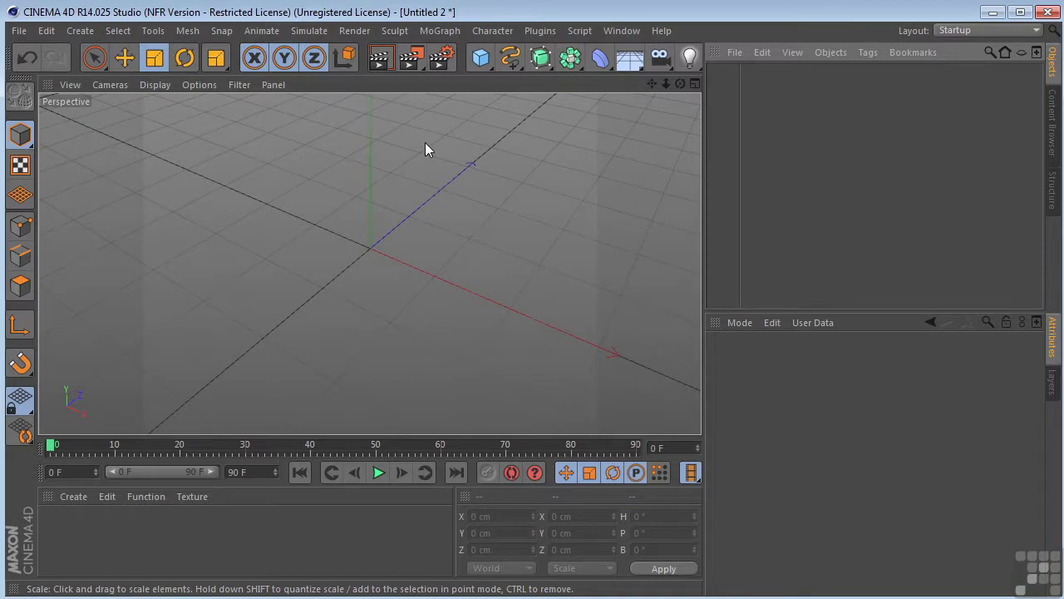
Add an Array object and a Sphere primitive to the empty scene
click(576, 70)
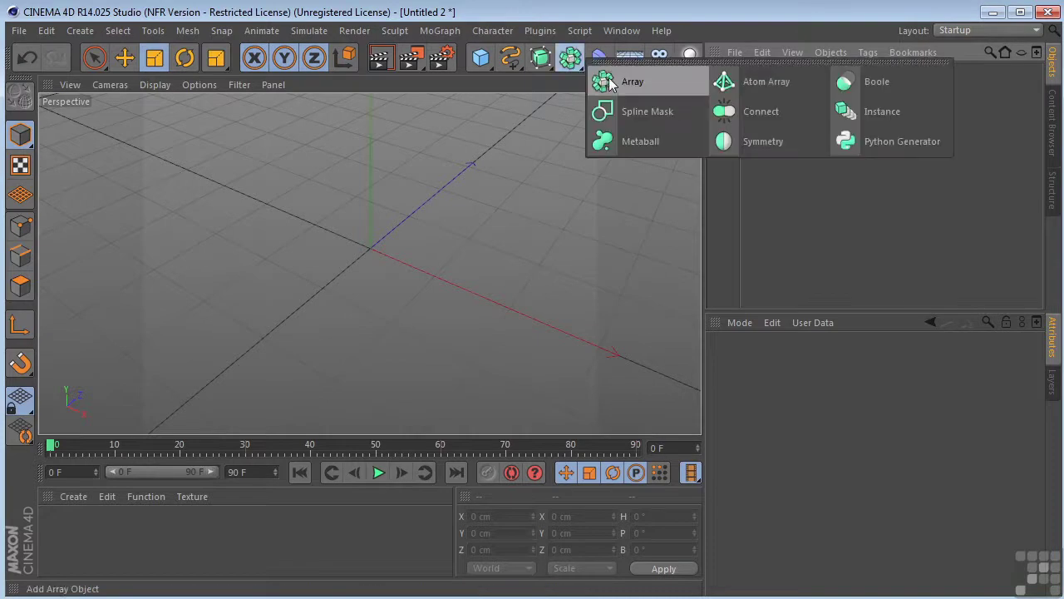
click(610, 82)
click(487, 67)
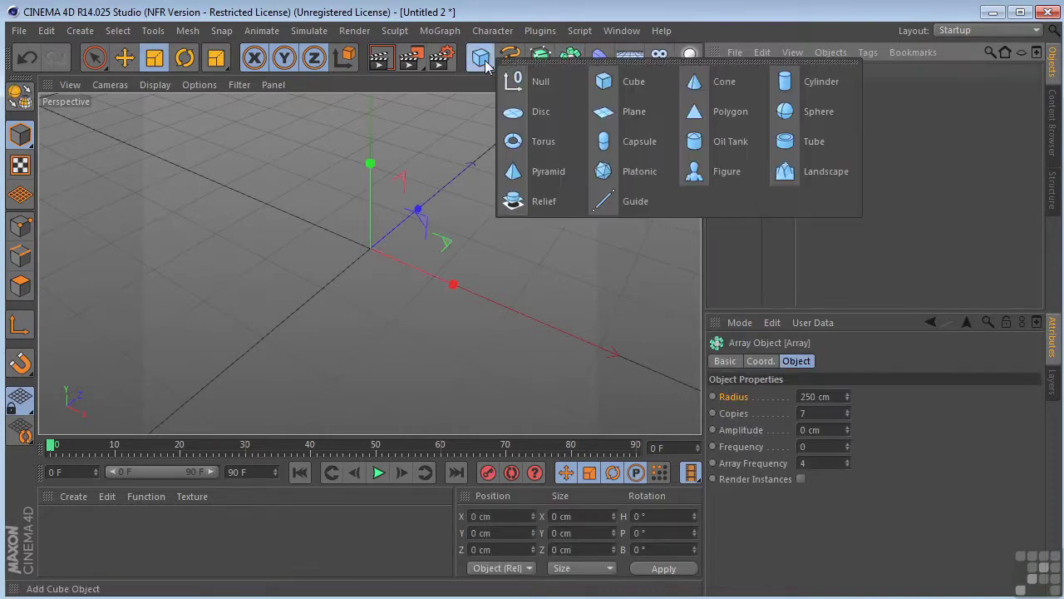
click(815, 120)
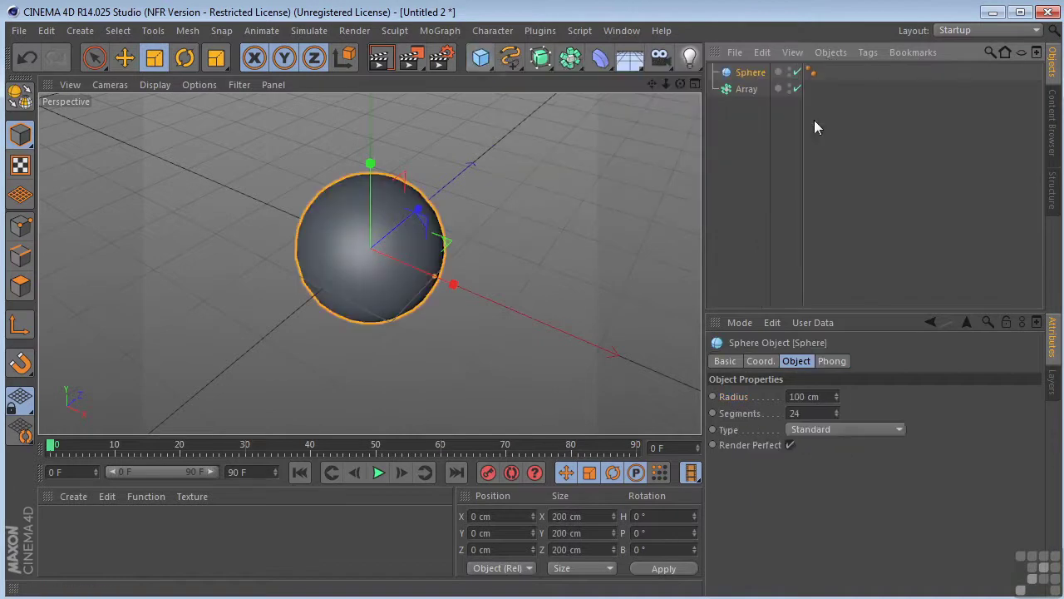
Scale the sphere down to about 154 cm in diameter and make it a child of the Array object
click(151, 60)
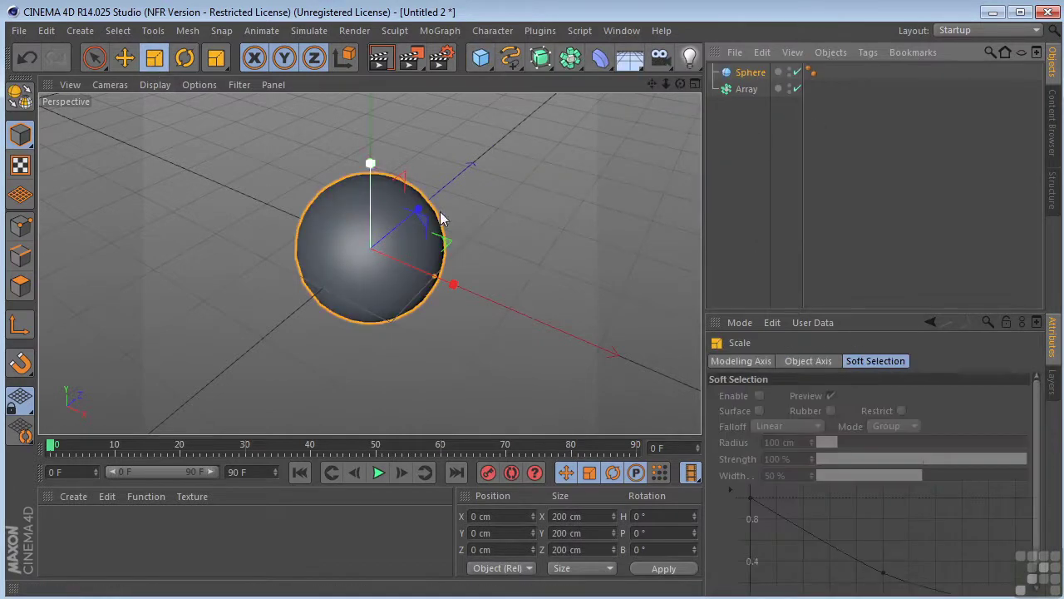
drag(562, 200, 442, 241)
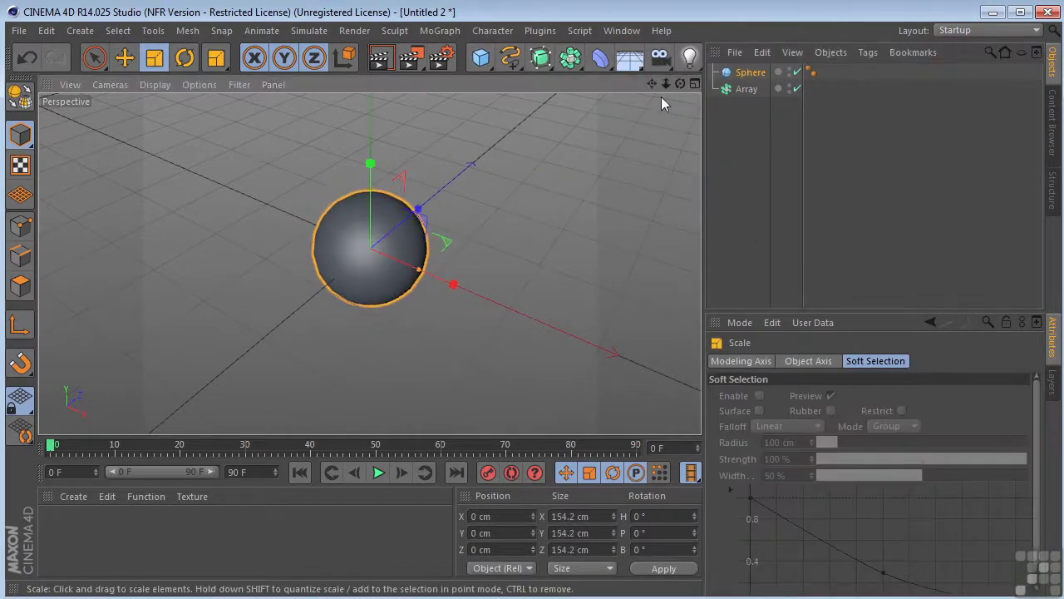
drag(680, 84, 748, 85)
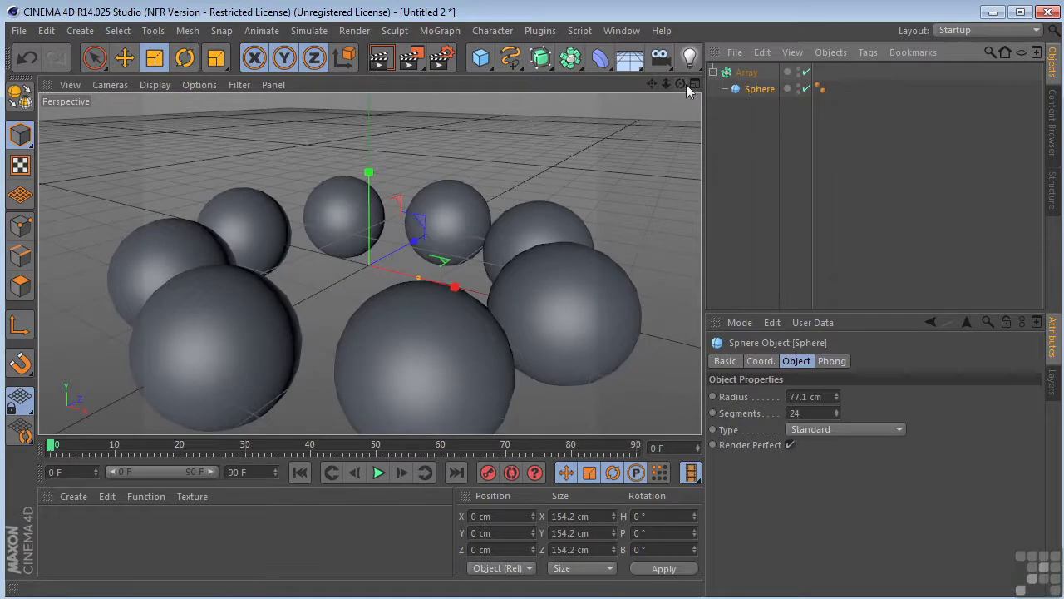
mouse_move(681, 84)
mouse_down()
mouse_move(682, 108)
mouse_move(658, 94)
mouse_move(673, 95)
mouse_up()
scroll(451, 233, down, 4)
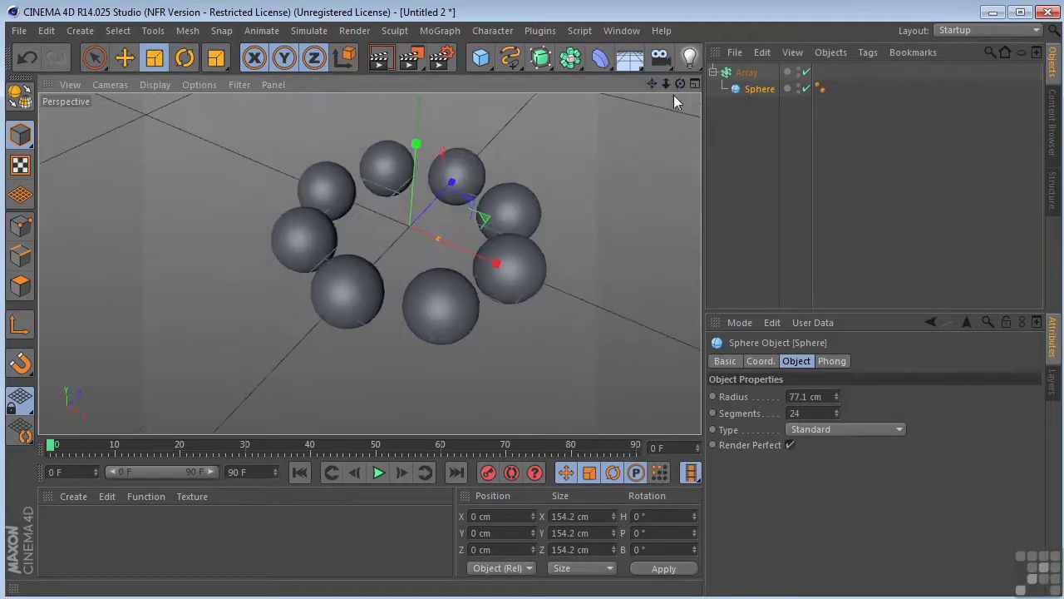
Set the array's radius to about 392 cm, its copies to 12 and its amplitude to about 99 cm
click(744, 73)
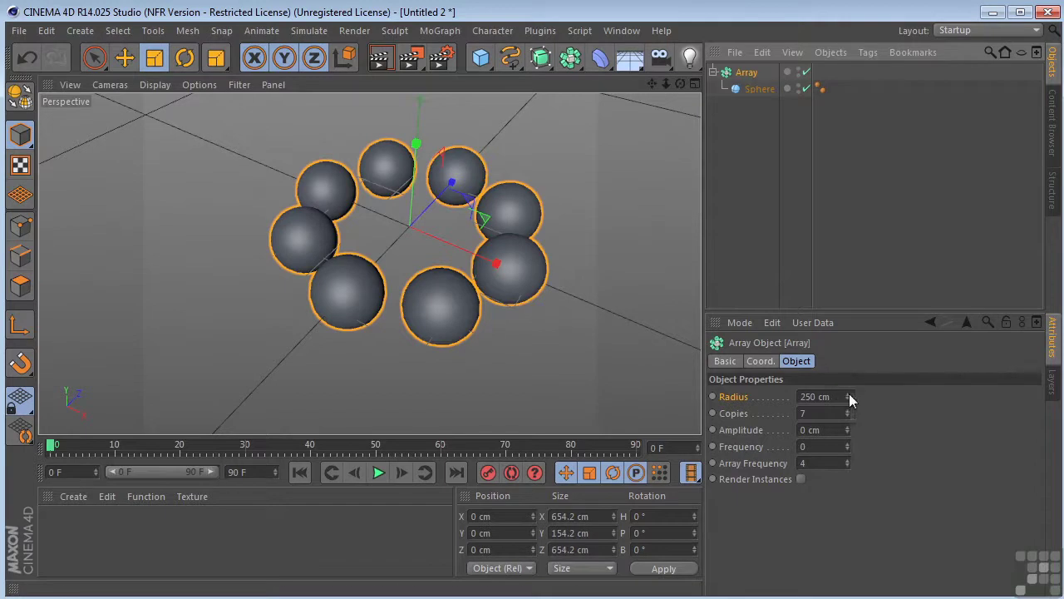
drag(849, 397, 822, 429)
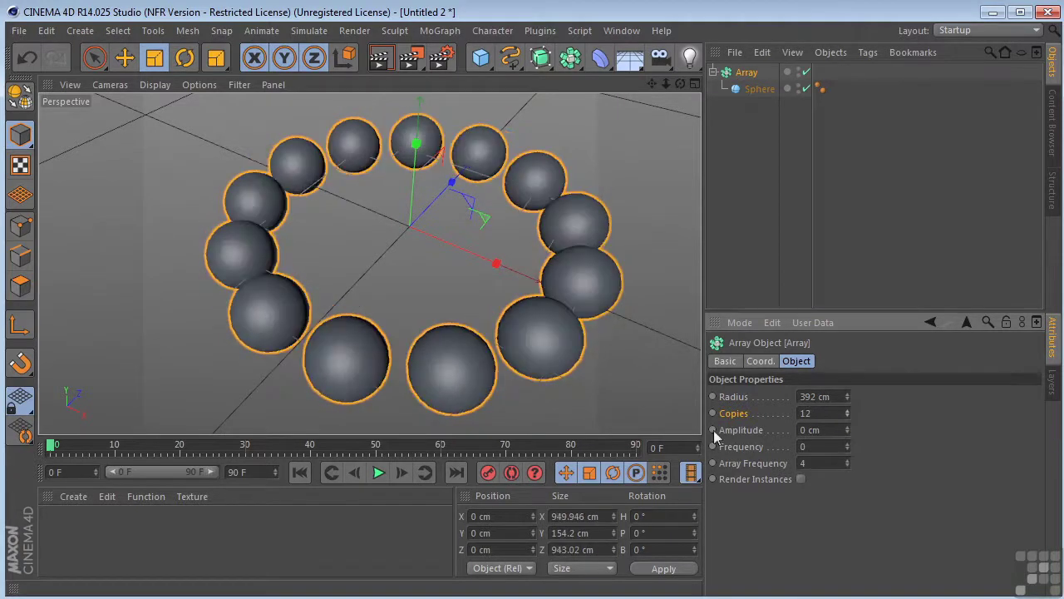
click(847, 428)
drag(847, 429, 680, 84)
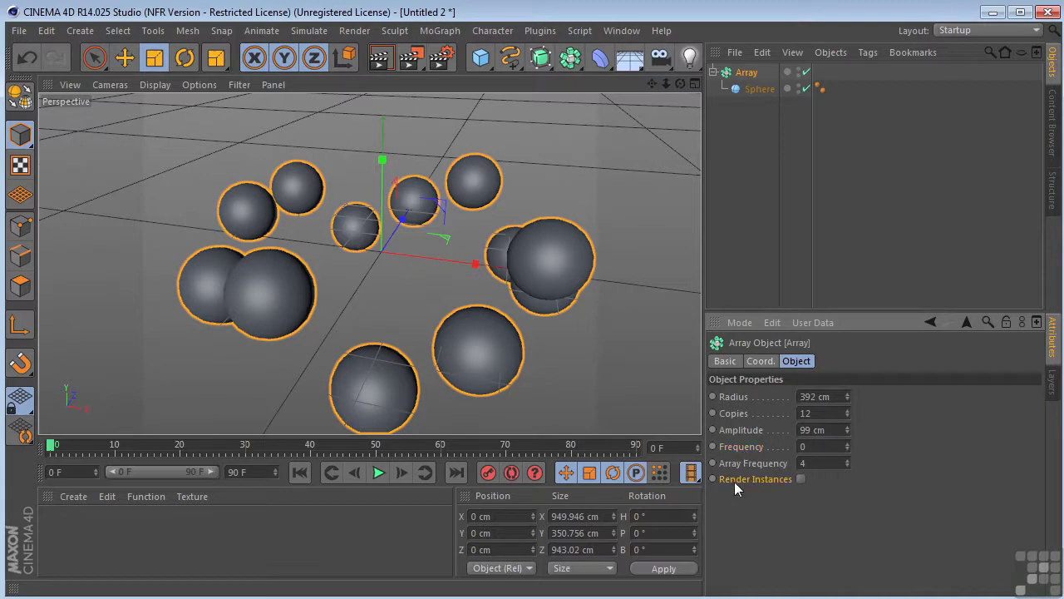
Enable Render Instances on the array, inspect the spheres, and delete the array with its sphere
click(799, 479)
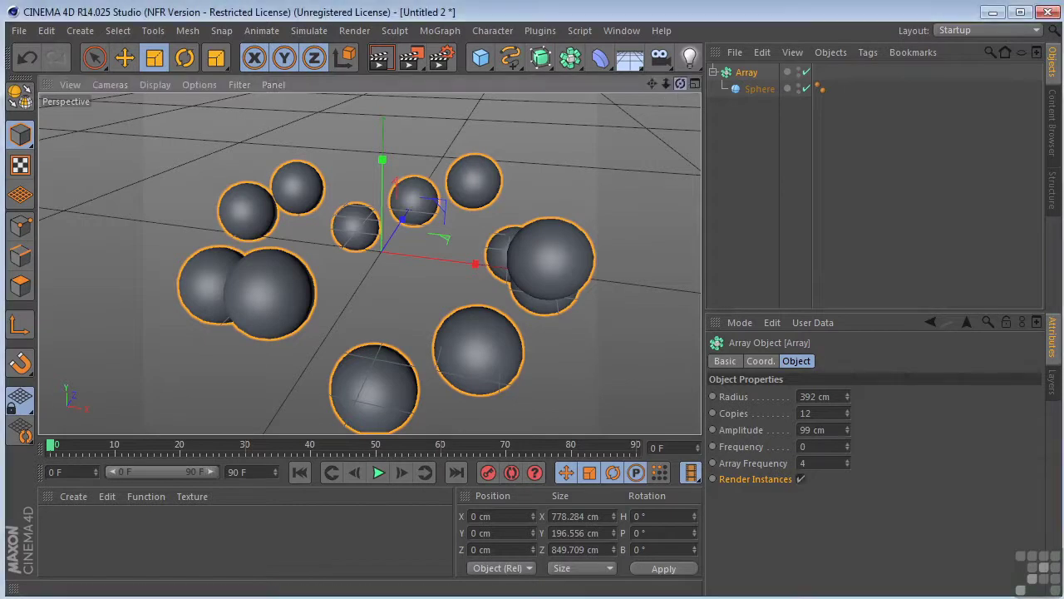
drag(678, 86, 635, 89)
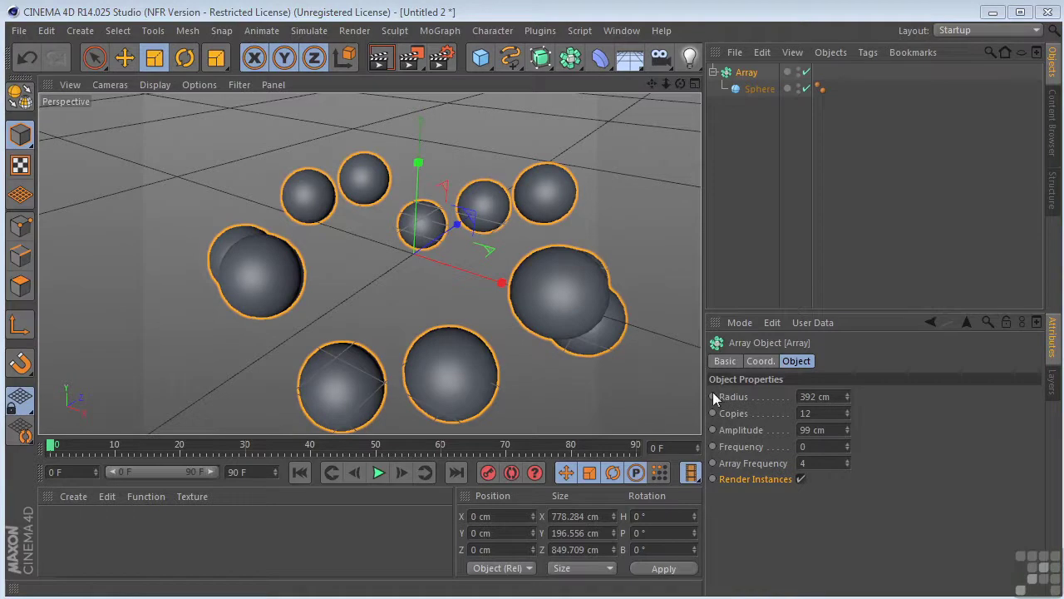
drag(679, 85, 640, 90)
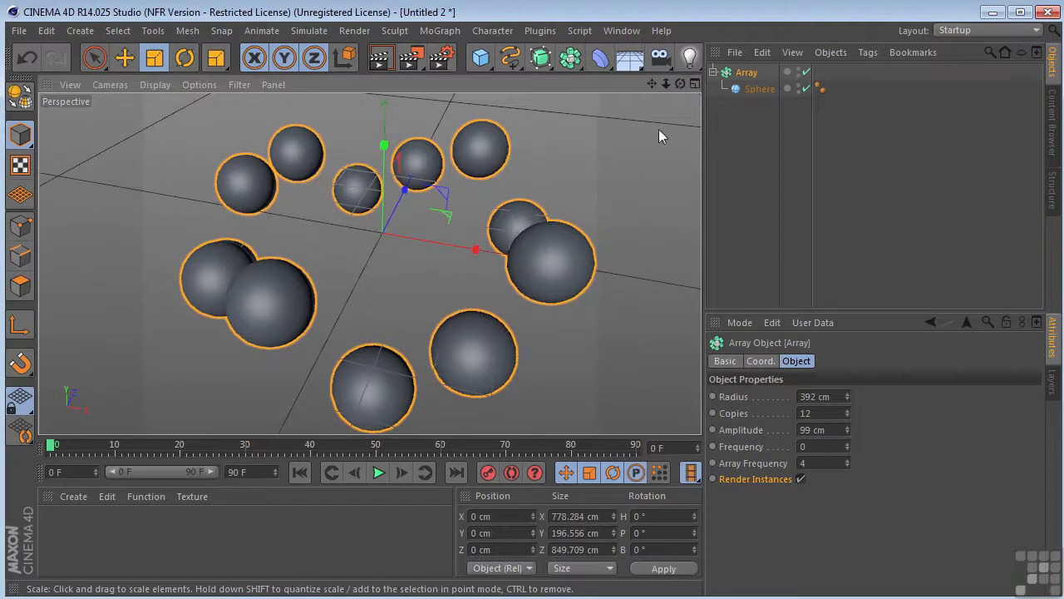
key(Delete)
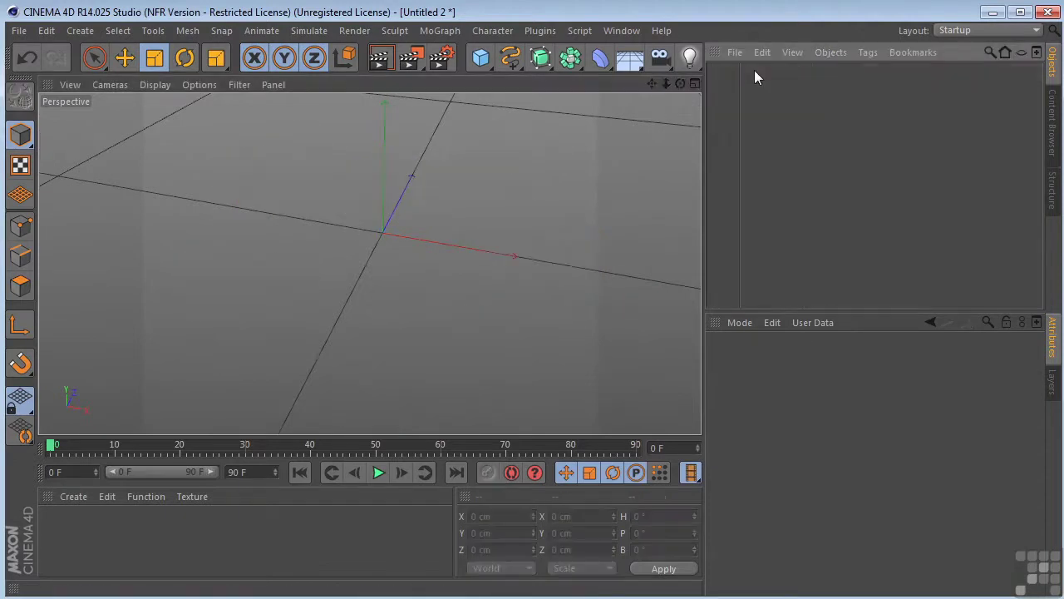
Add an Atom Array object and a Landscape primitive to the scene
click(577, 60)
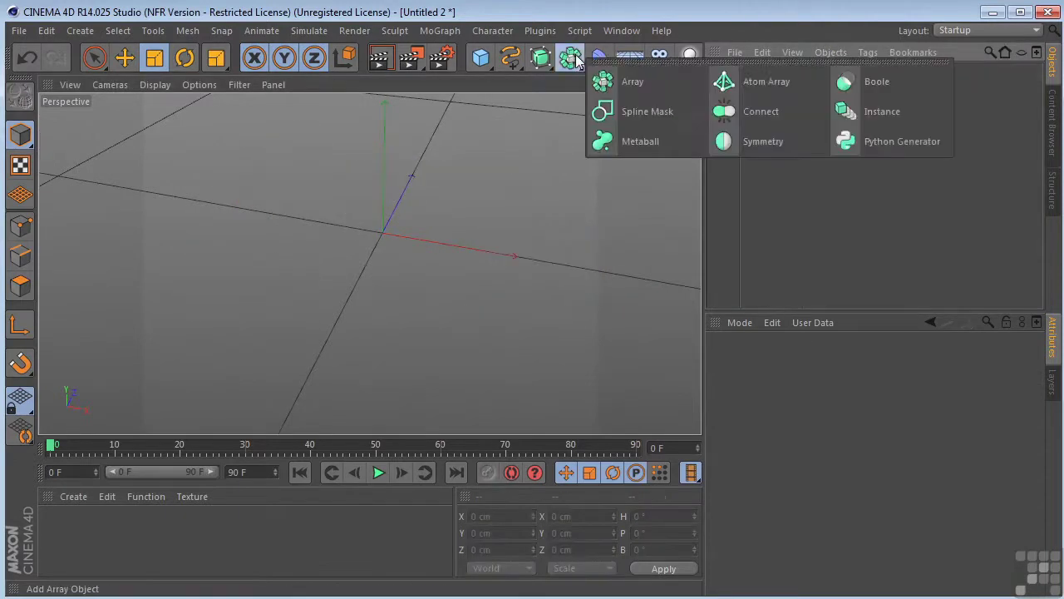
click(754, 83)
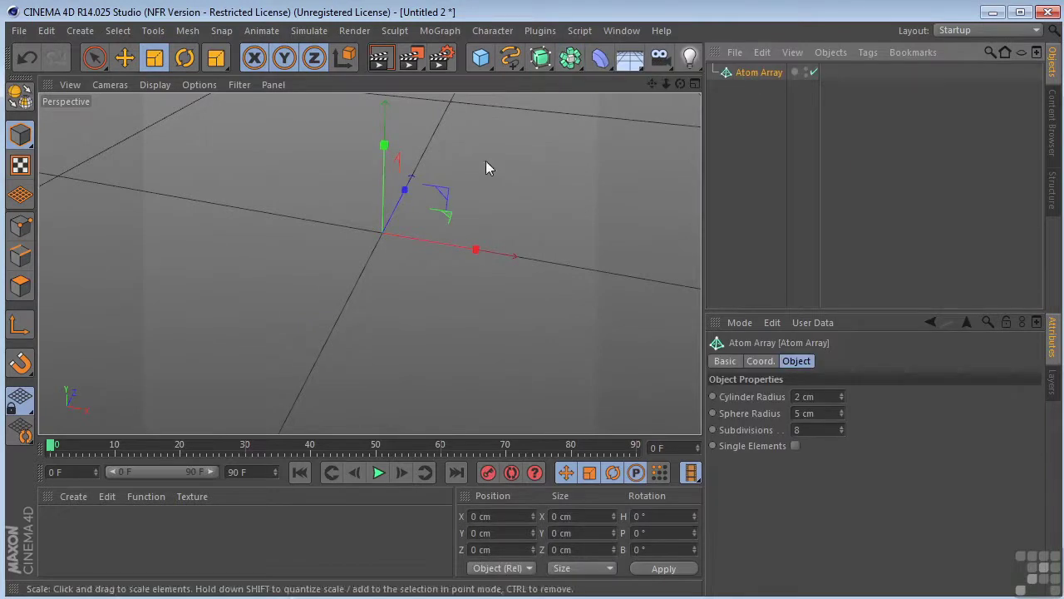
click(480, 57)
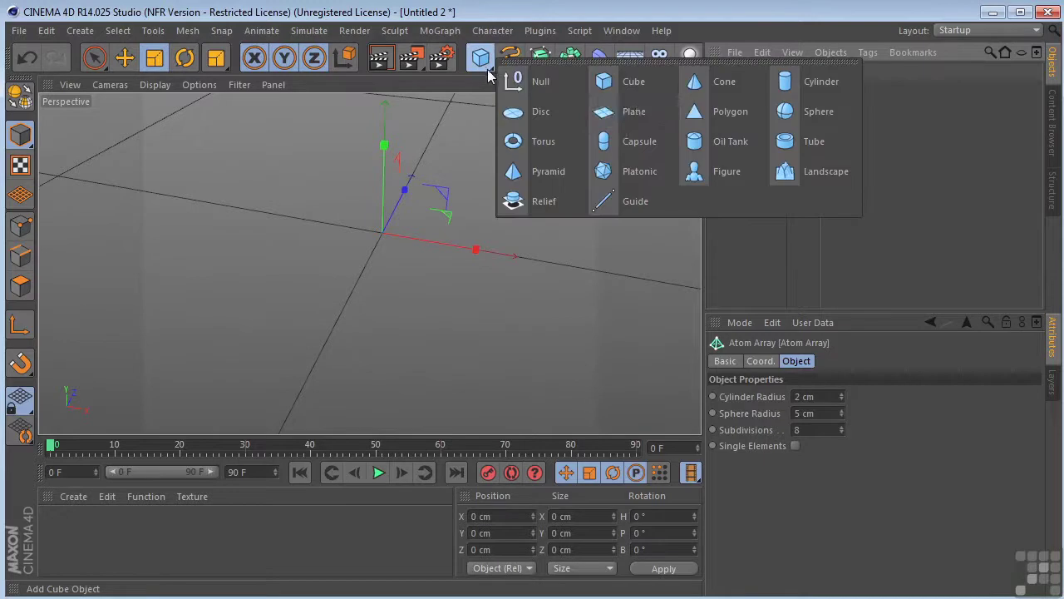
click(833, 174)
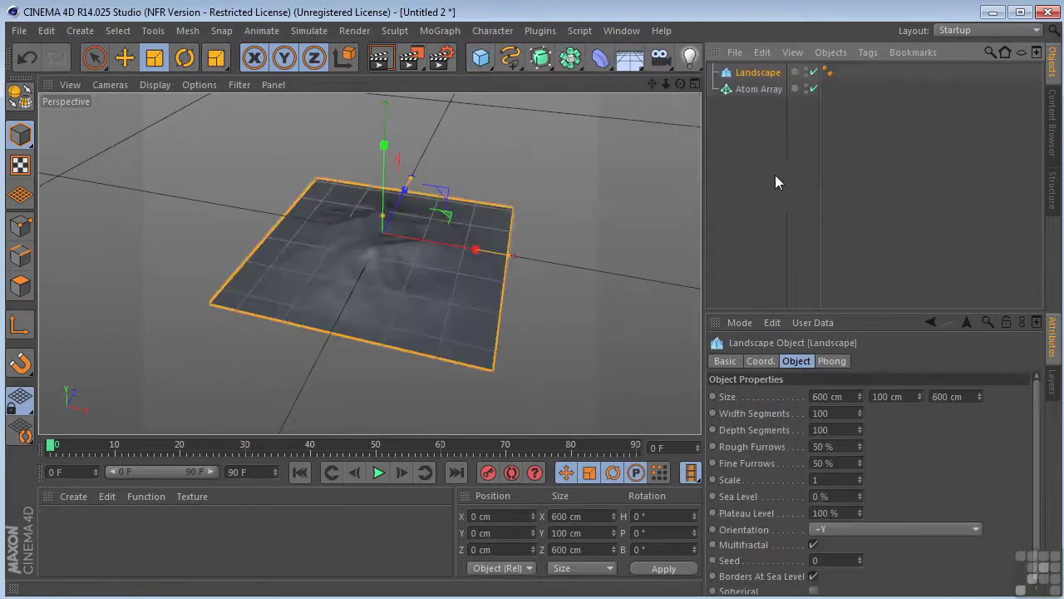
Scale the landscape up uniformly to about 1012 cm wide and deep and 169 cm high
drag(679, 84, 672, 51)
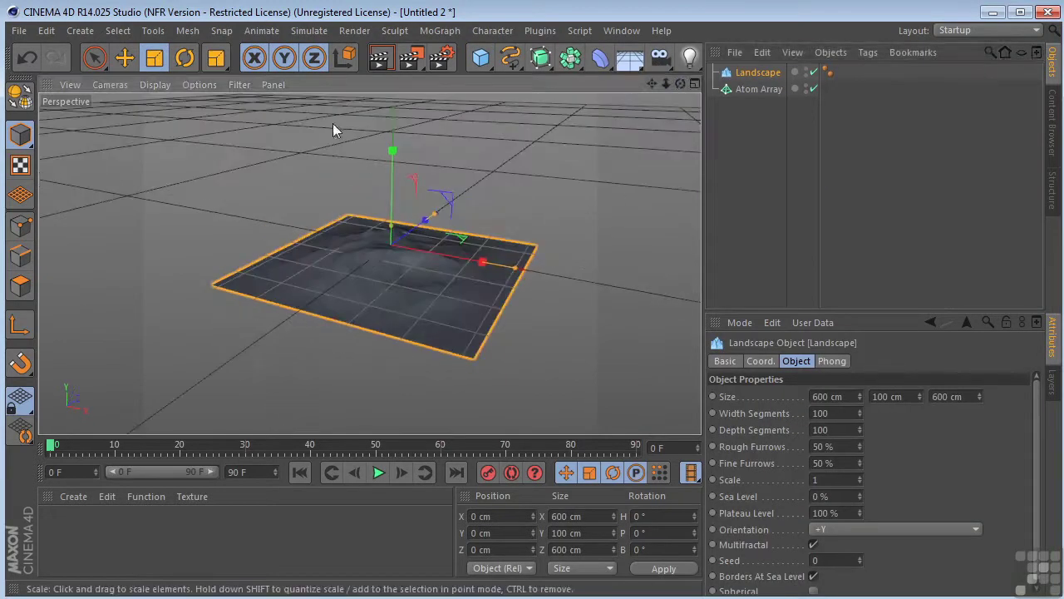
click(161, 63)
drag(194, 154, 360, 351)
Raise the landscape's depth segments to about 608 and set its rough and fine furrows to 100 %
click(760, 73)
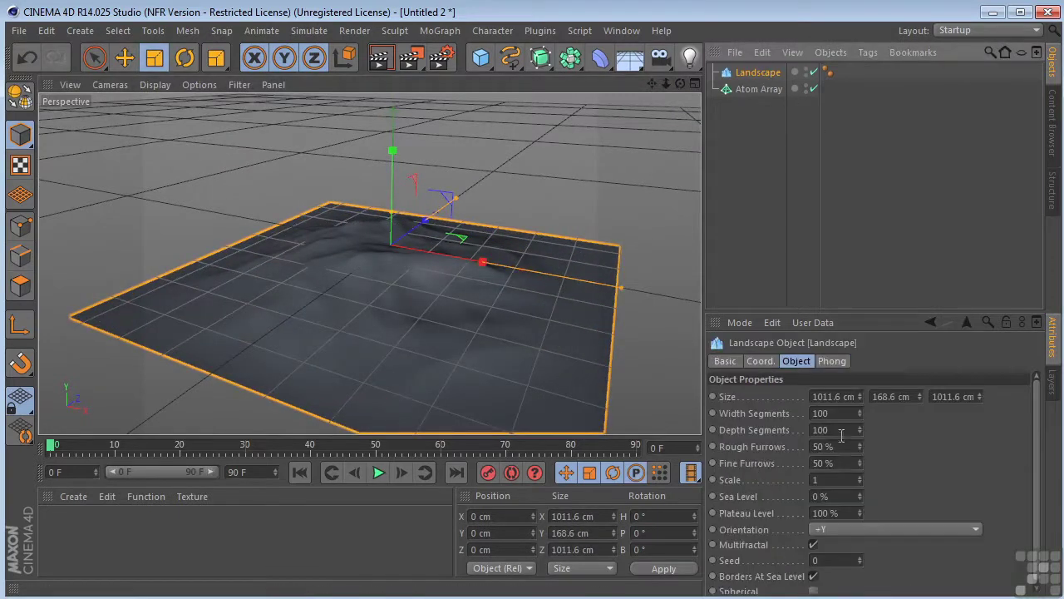
drag(860, 429, 861, 470)
scroll(431, 314, up, 2)
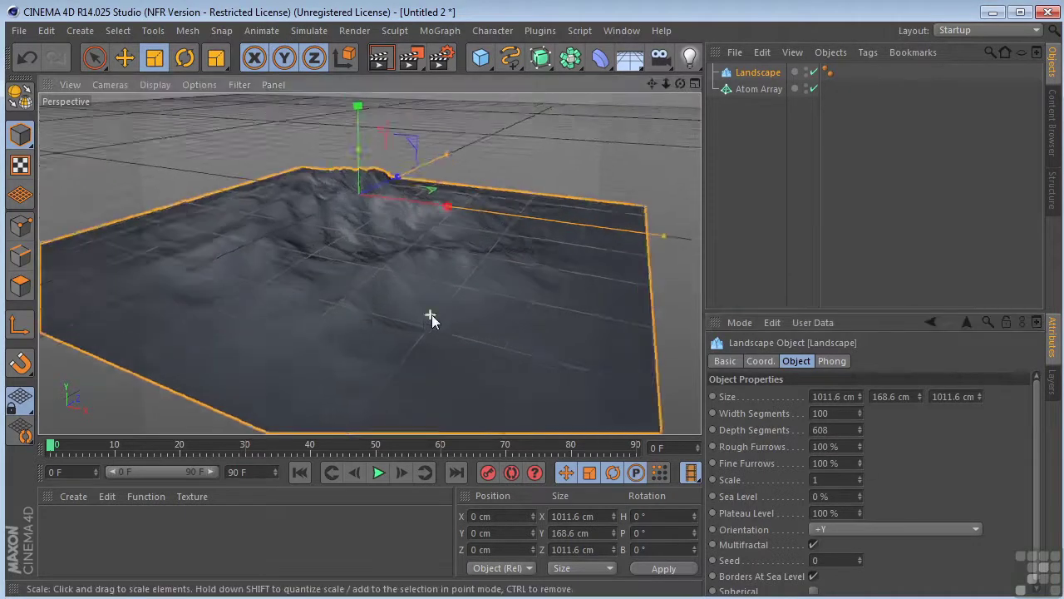
scroll(431, 314, up, 2)
drag(683, 83, 582, 52)
drag(652, 83, 436, 80)
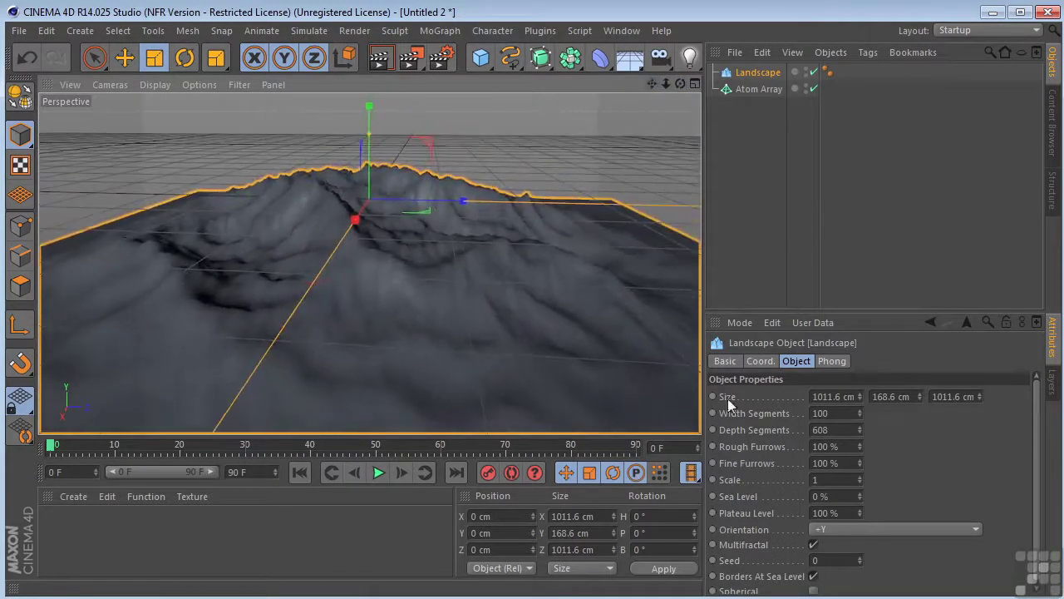
Make the landscape a child of the Atom Array, rendering the view before and after nesting it
click(381, 59)
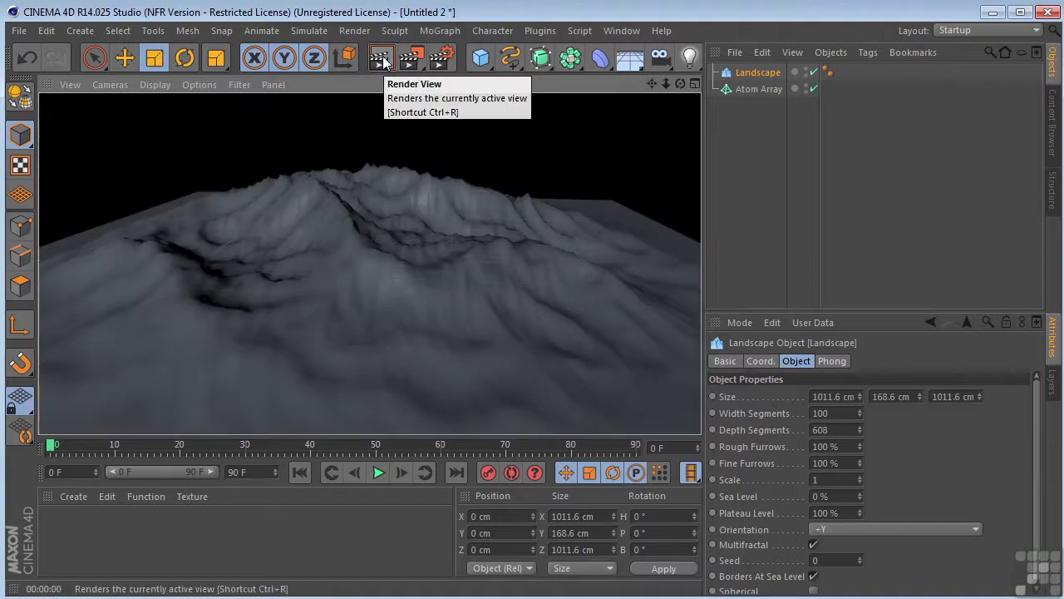
click(474, 147)
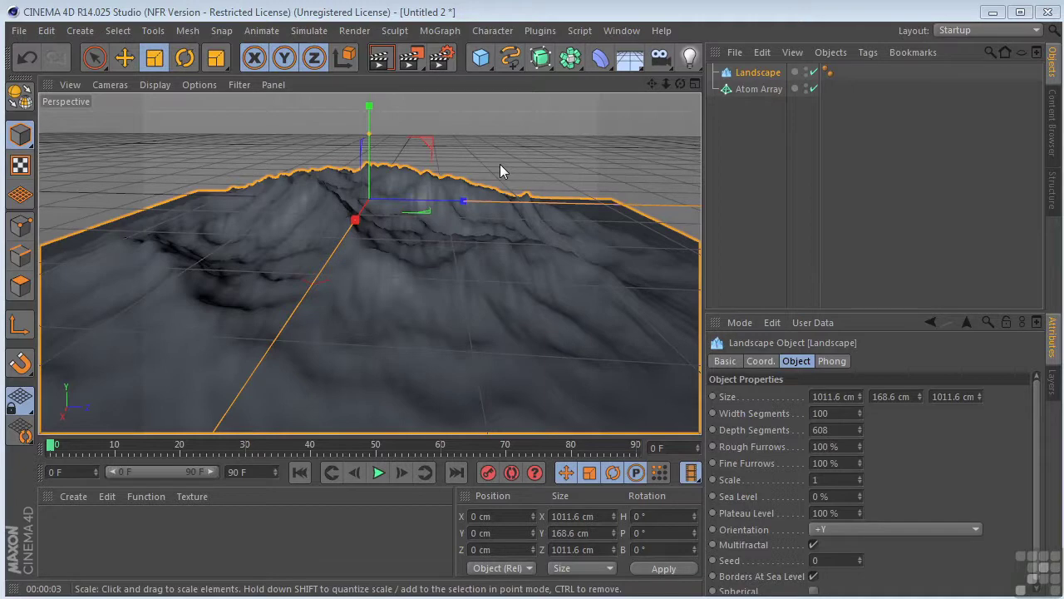
drag(755, 76, 750, 90)
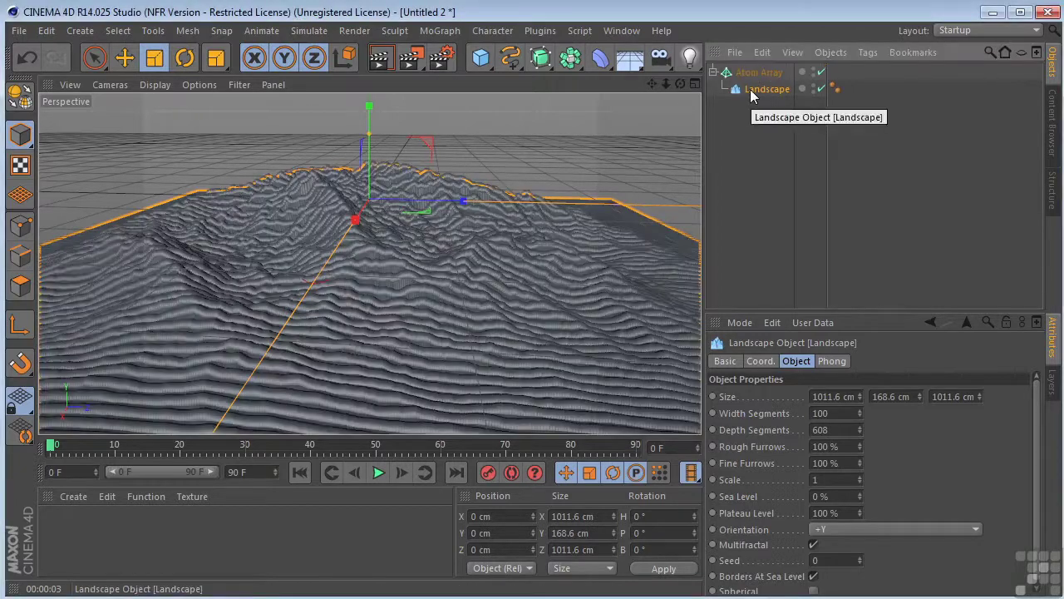
click(376, 61)
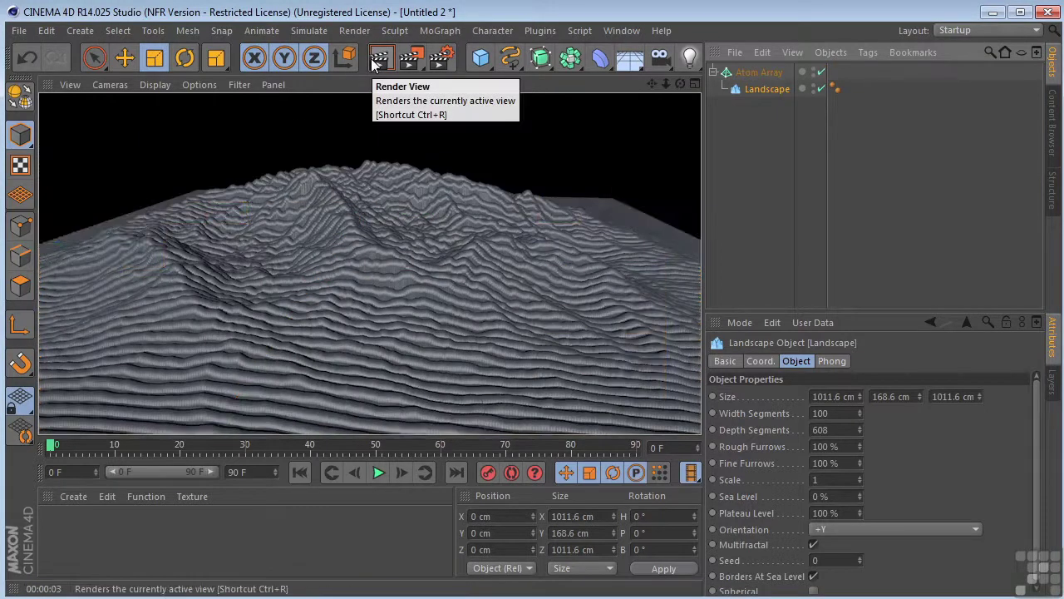
Set the Atom Array's cylinder radius and sphere radius to 1 cm and render the view from a different angle
click(761, 73)
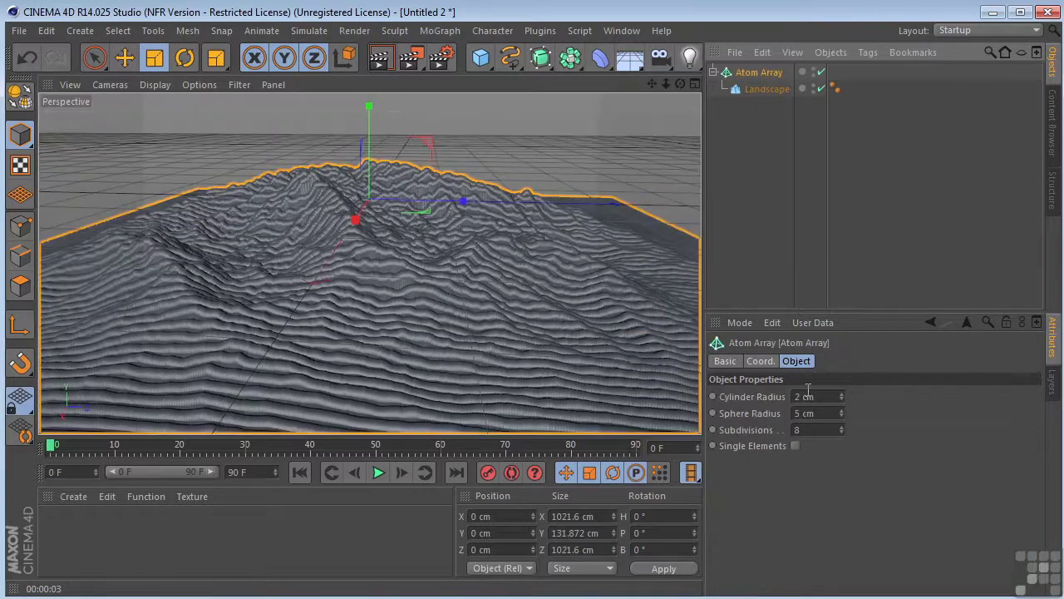
click(824, 399)
drag(825, 398, 792, 397)
text(1)
key(Tab)
text(1)
key(Tab)
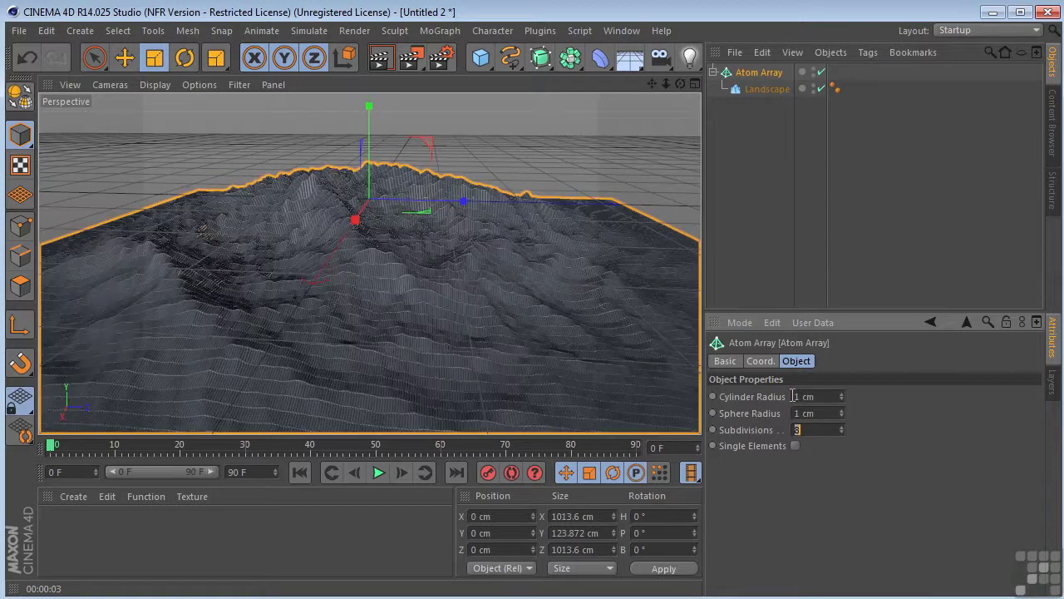
drag(680, 83, 369, 262)
click(376, 60)
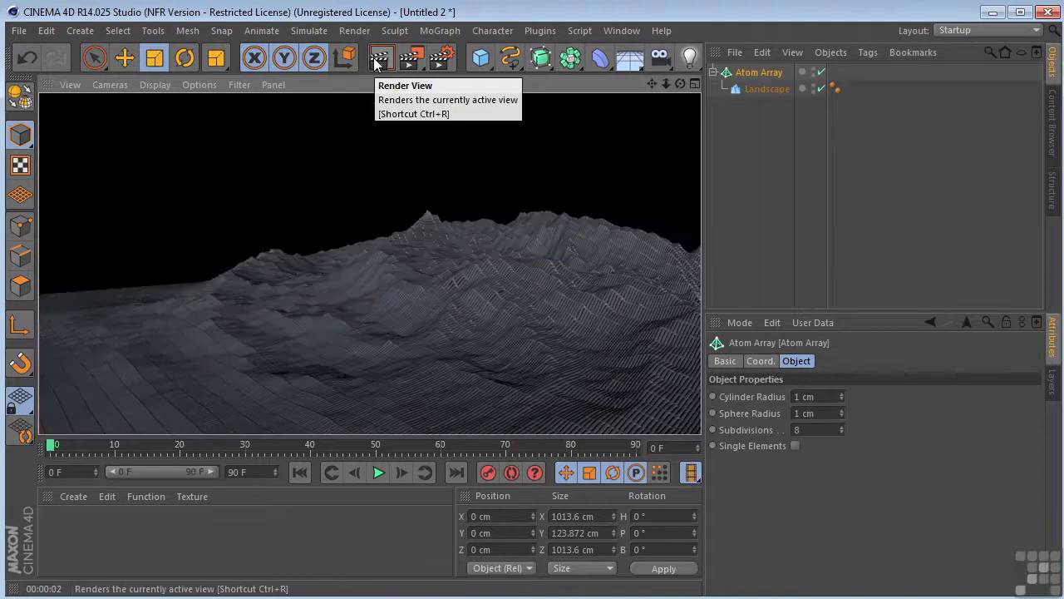
Reduce the Atom Array's cylinder radius and sphere radius to 0.2 cm and render the view
click(815, 396)
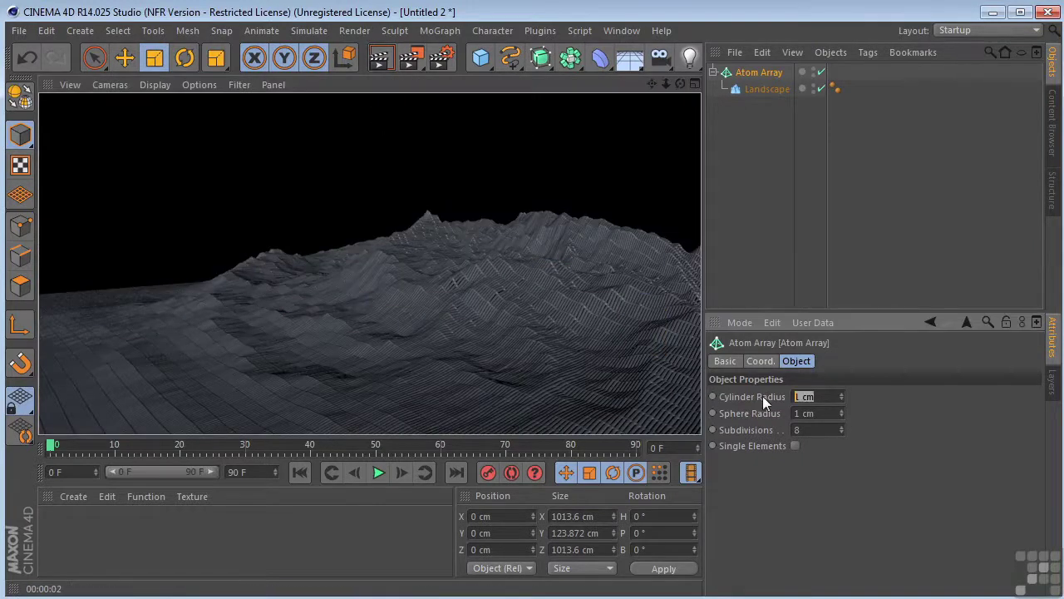
text(0.2)
key(Tab)
text(0.2)
key(Tab)
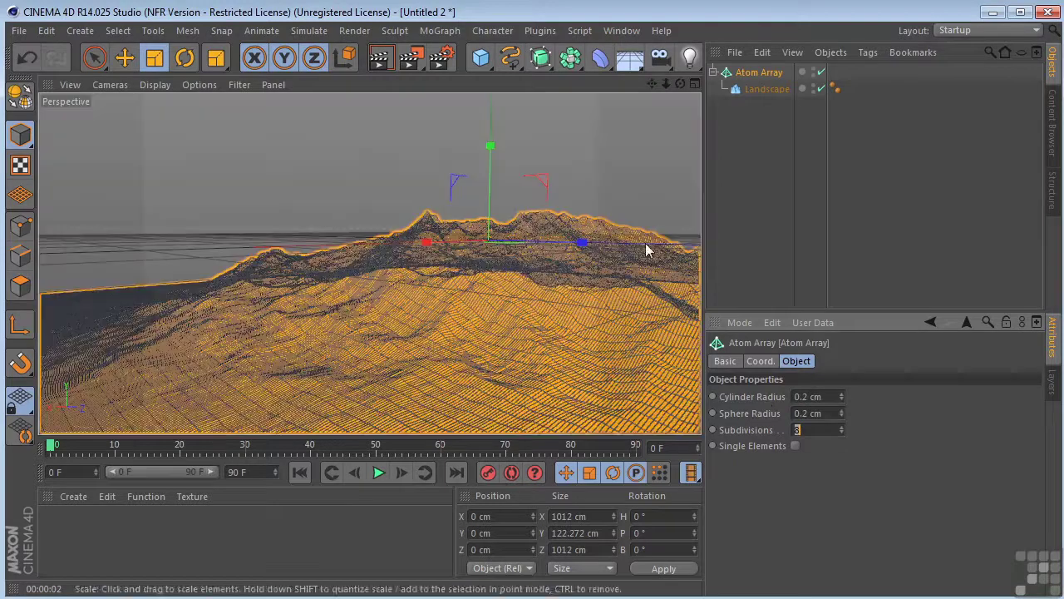
mouse_move(651, 83)
mouse_down()
mouse_move(652, 71)
mouse_move(632, 83)
mouse_up()
click(378, 59)
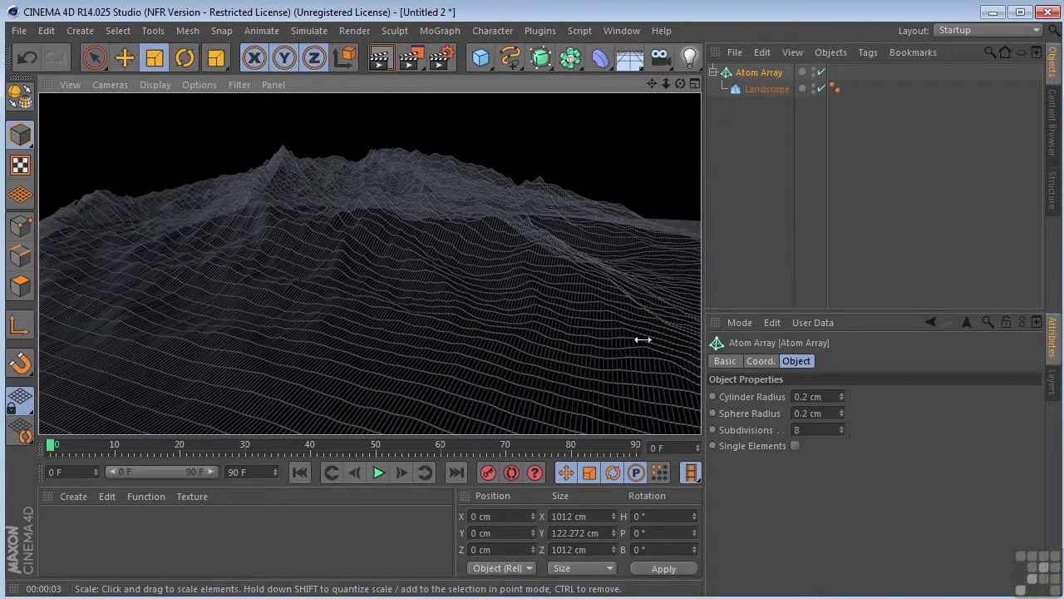
Reduce the Atom Array's cylinder radius and sphere radius to 0.05 cm and render the view
drag(827, 396, 745, 388)
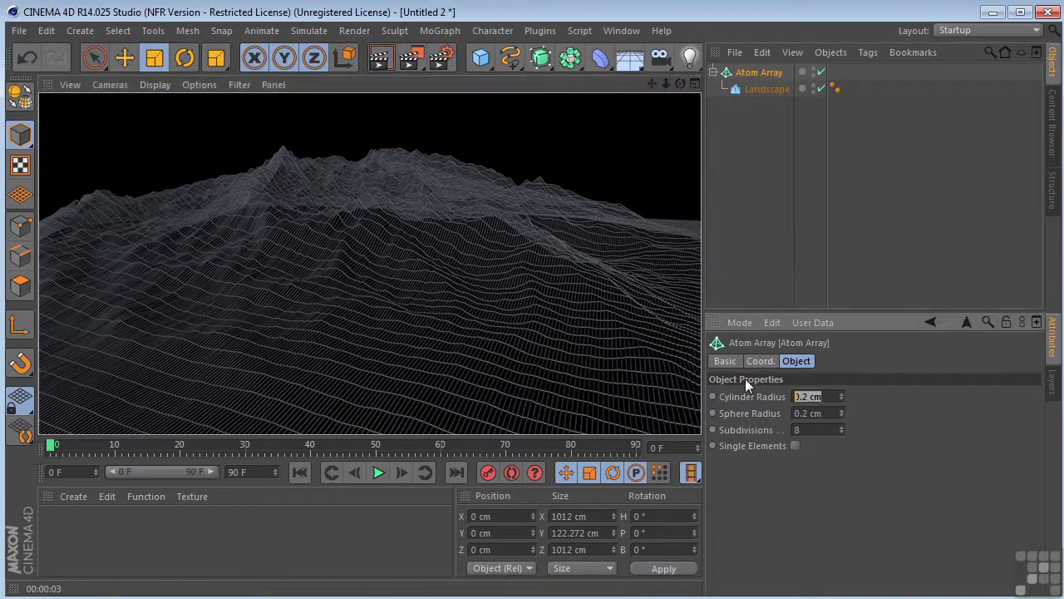
text(0.05)
key(Tab)
text(0.05)
key(Tab)
click(379, 57)
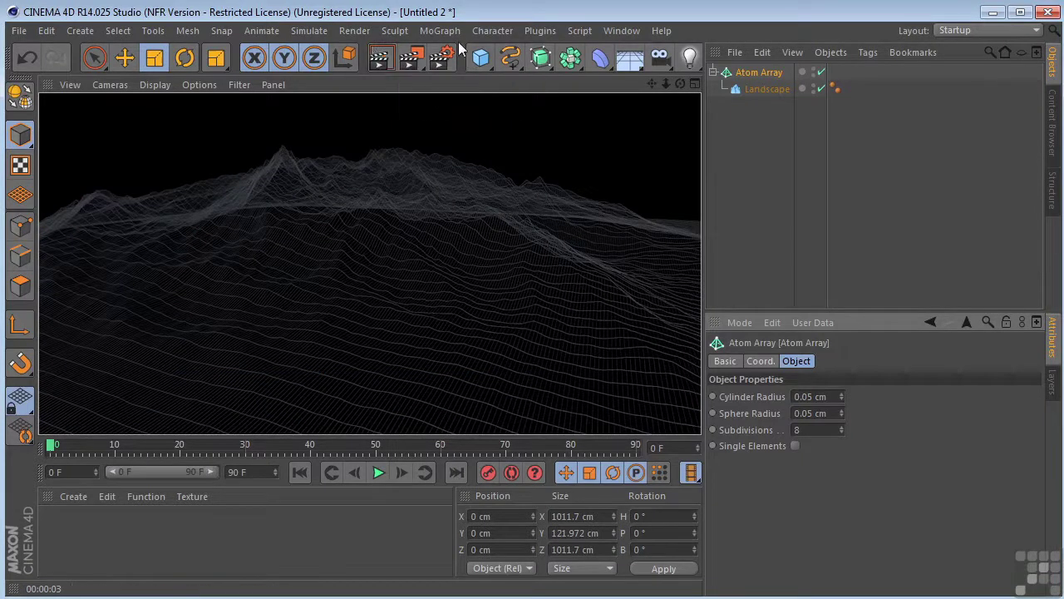
Disable the Atom Array and delete the landscape nested inside it
click(820, 72)
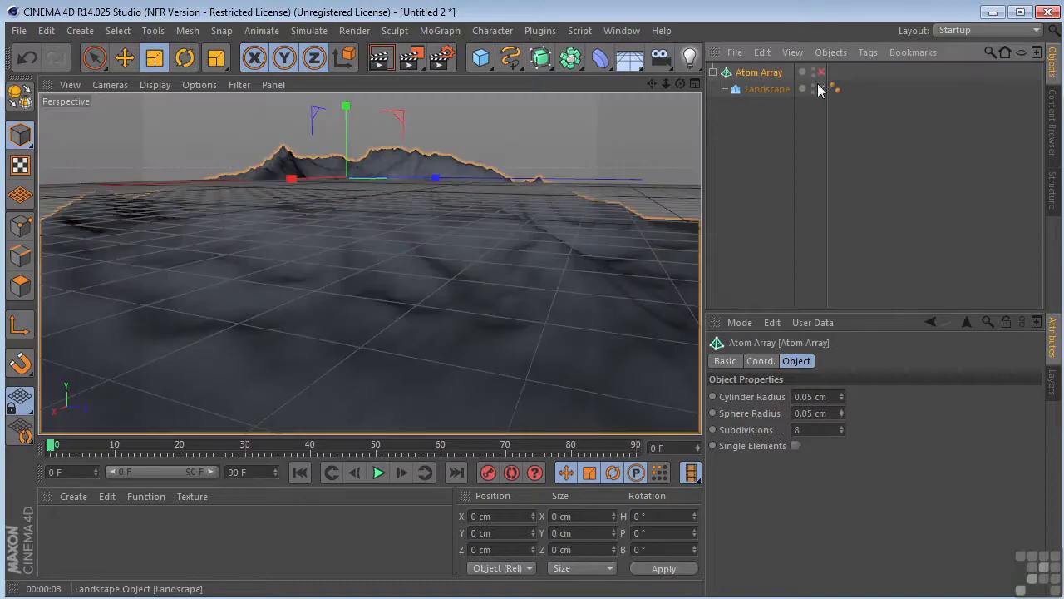
click(764, 87)
drag(764, 87, 760, 118)
key(Delete)
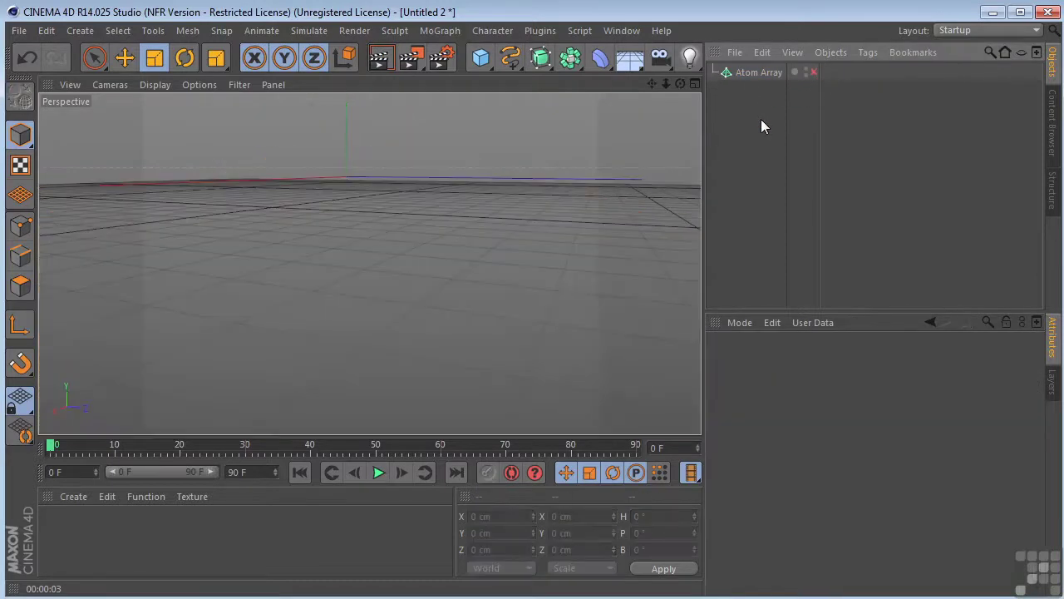
Add a sphere primitive, make it a child of the Atom Array and re-enable the Atom Array
click(481, 57)
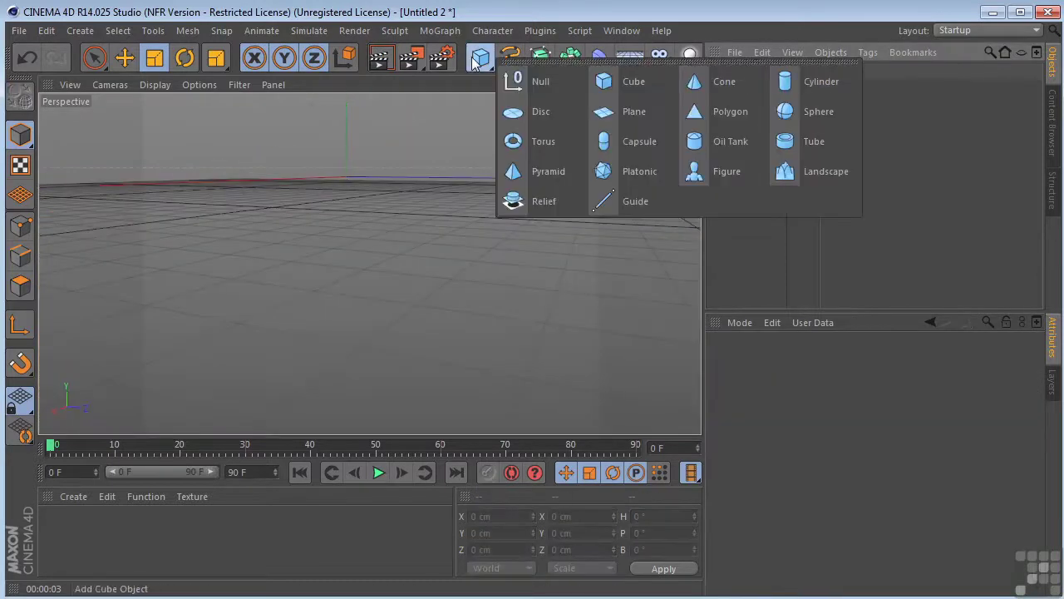
click(785, 112)
drag(681, 83, 758, 92)
click(751, 73)
click(815, 75)
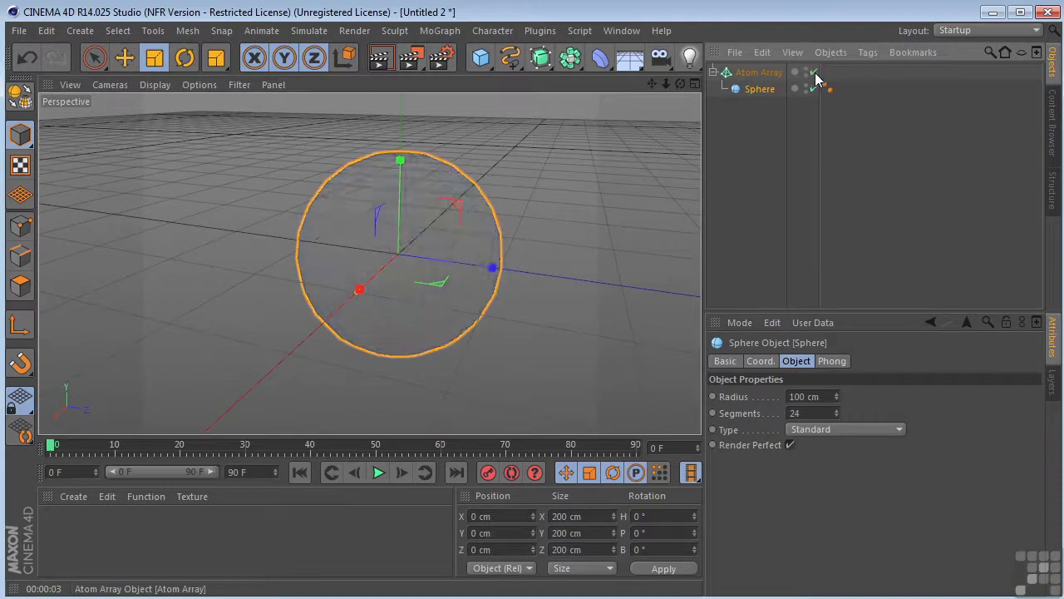
Set the Atom Array's sphere radius to 1 cm and render the view
click(761, 72)
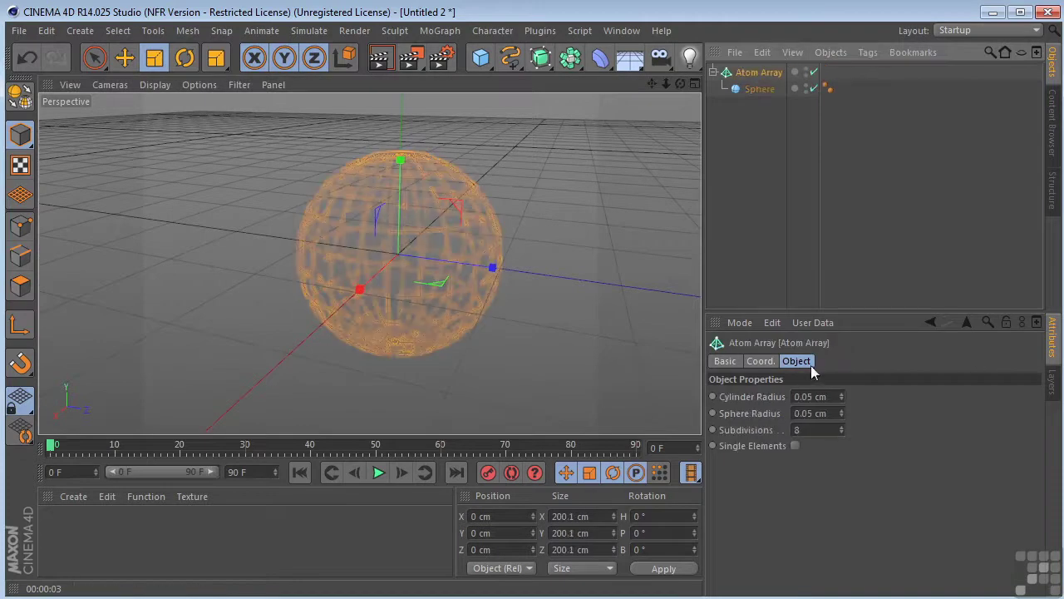
click(827, 397)
key(Tab)
text(1)
key(Tab)
click(383, 59)
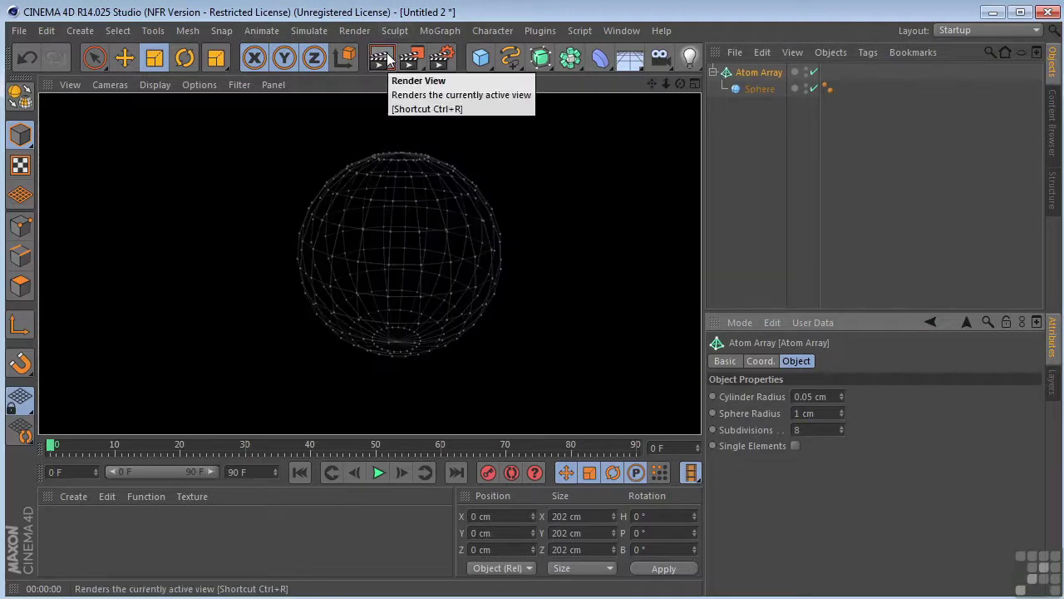
Change the nested sphere's type to Icosahedron
scroll(482, 246, up, 3)
drag(679, 84, 679, 83)
click(758, 87)
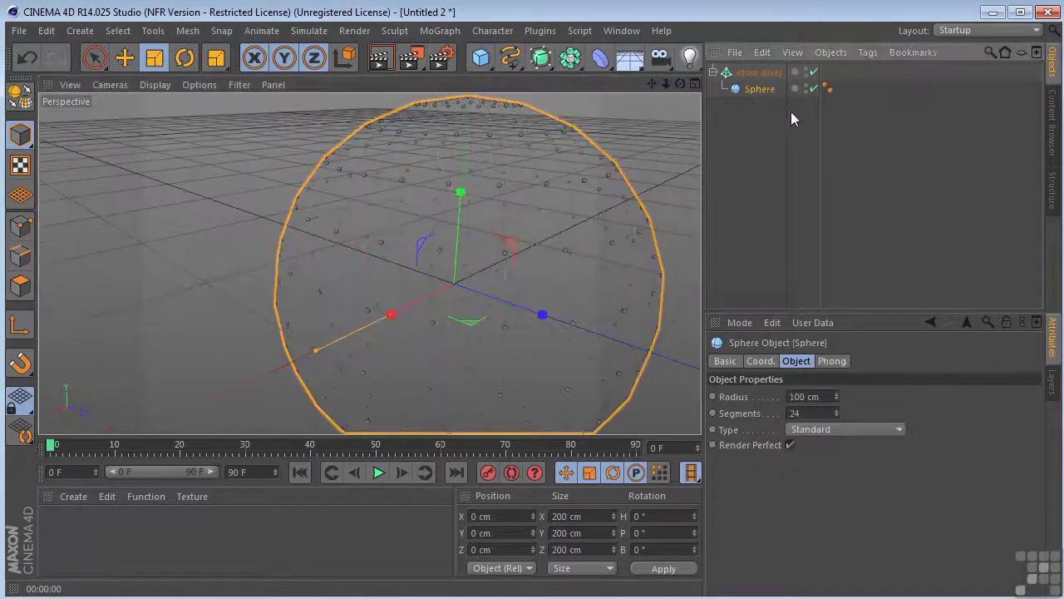
click(817, 431)
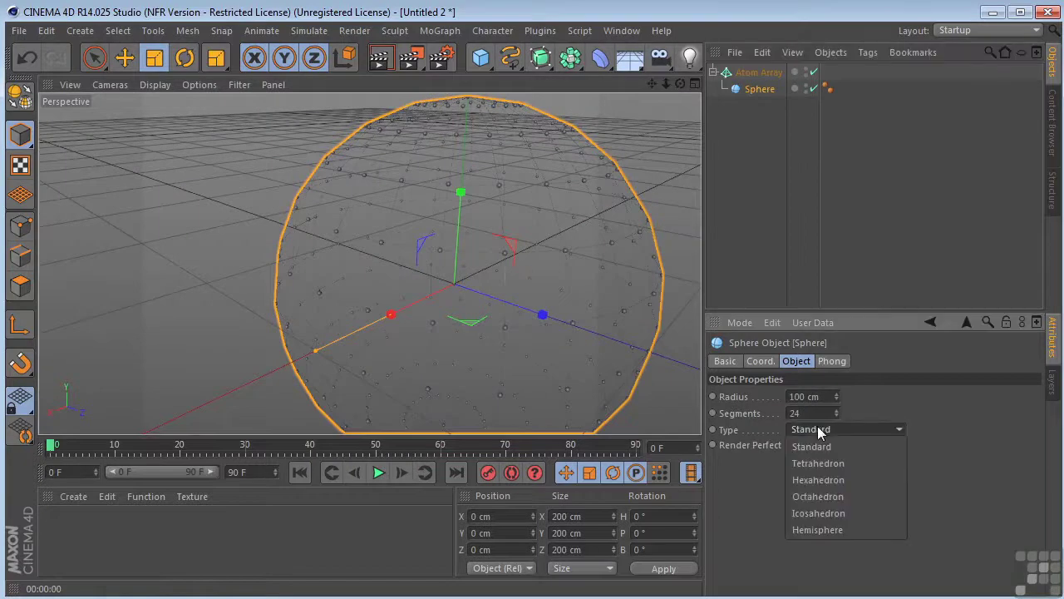
click(803, 514)
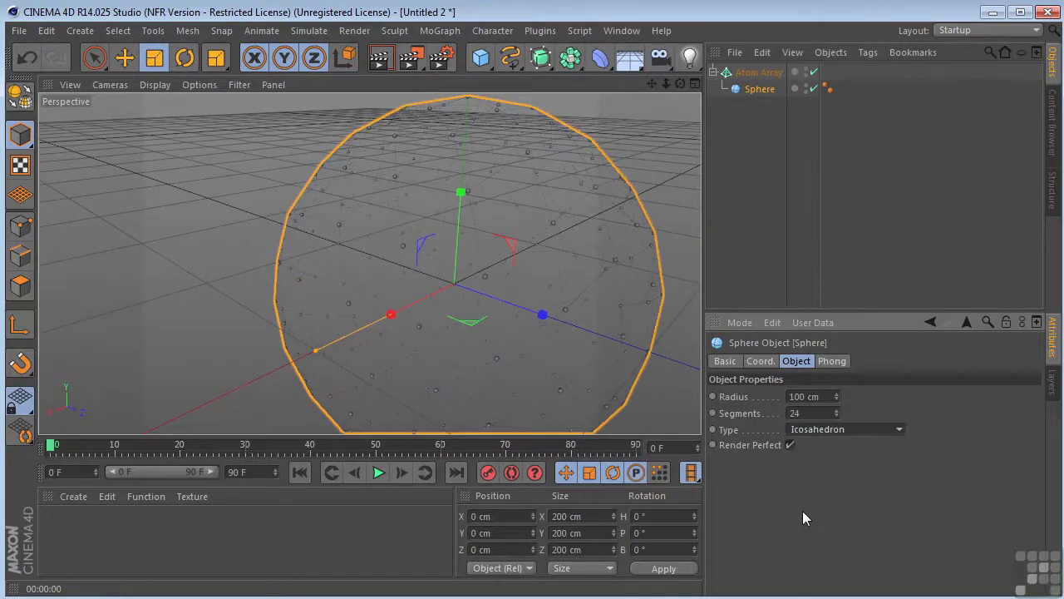
Set the Atom Array's cylinder radius to 1 cm and render the triangulated sphere lattice
click(759, 72)
double_click(829, 398)
text(1)
key(Tab)
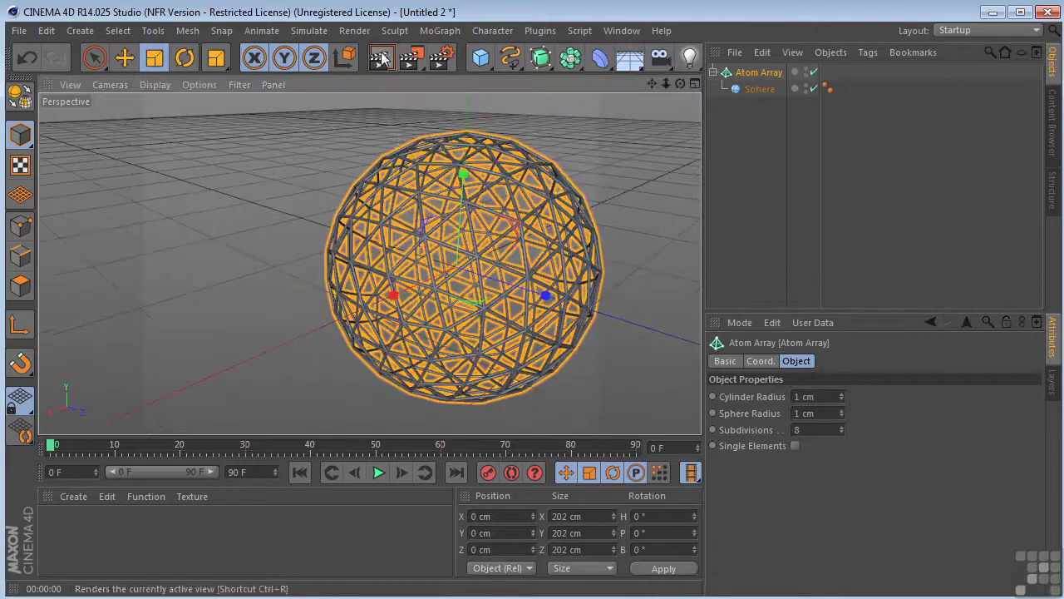
click(381, 57)
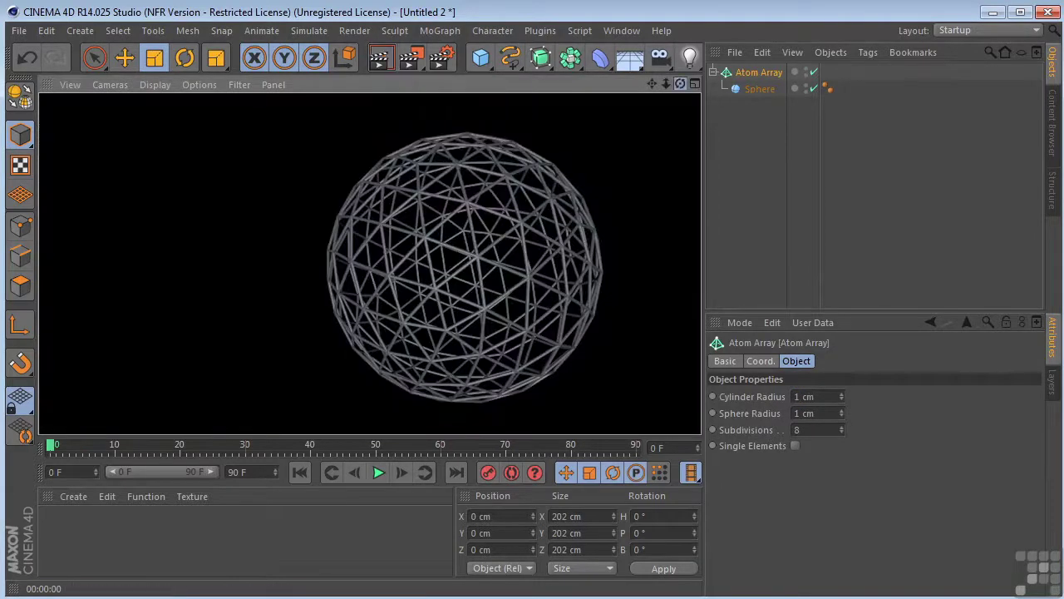
drag(680, 83, 719, 108)
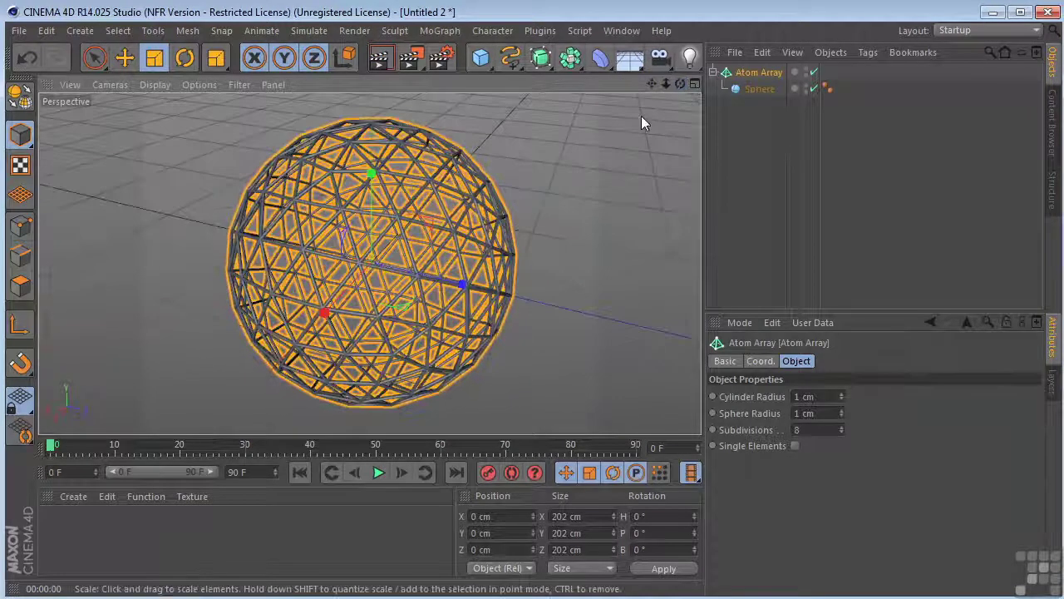